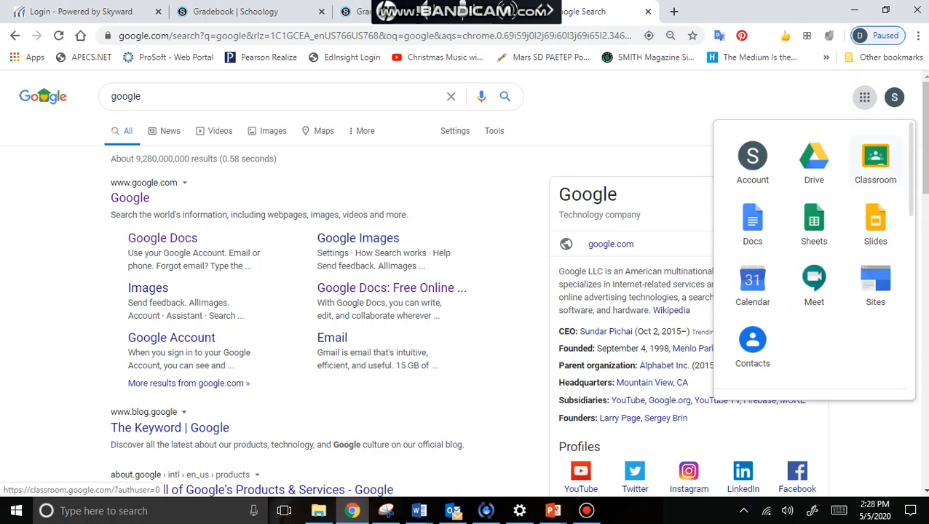
Open Google Drive from the Google apps grid
click(796, 103)
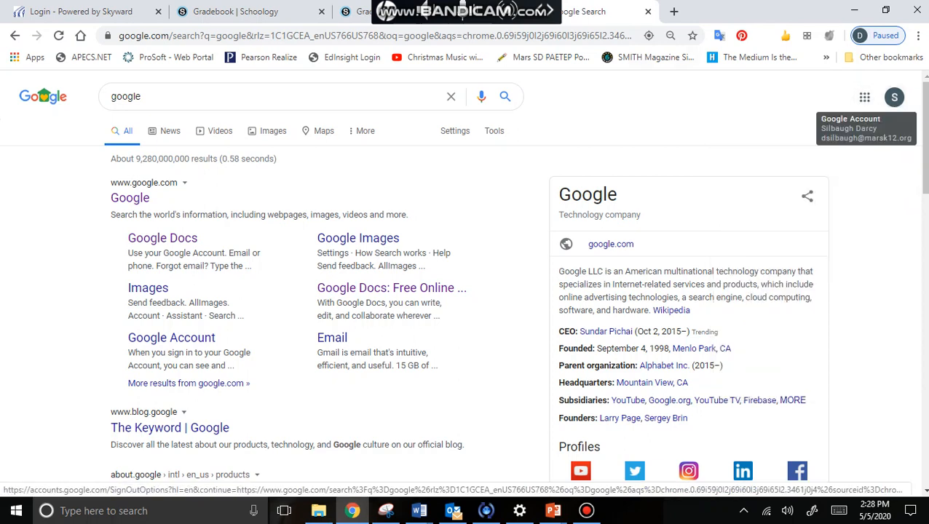
click(864, 97)
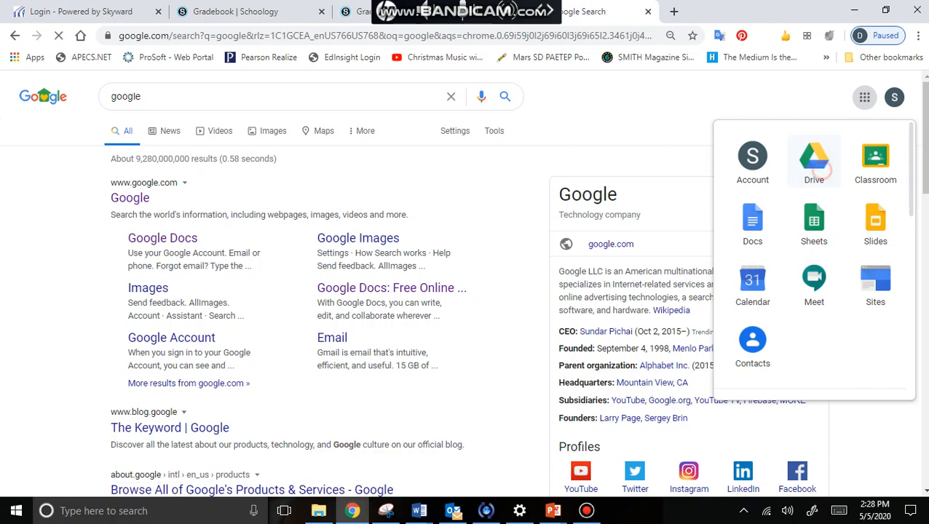
click(814, 161)
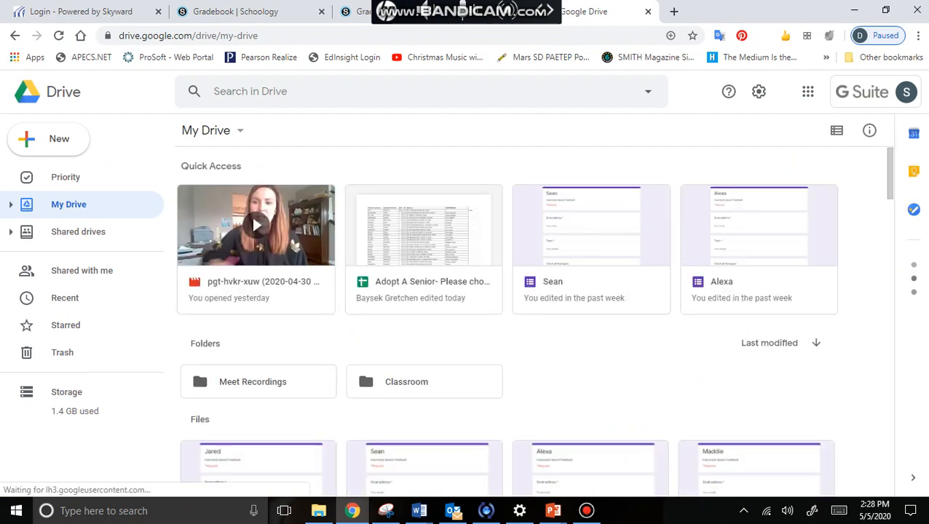
Create a new blank Google Form from Drive's New > More menu
scroll(535, 313, down, 2)
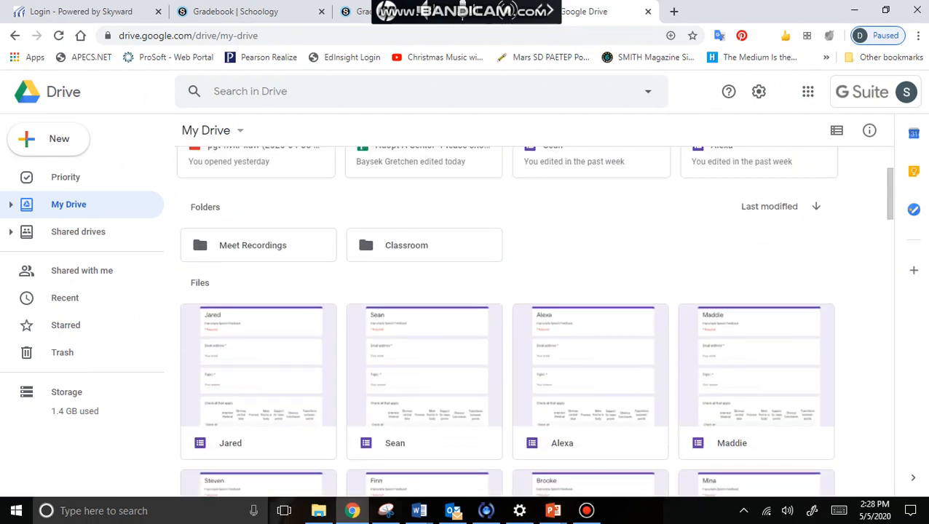
scroll(535, 320, down, 1)
scroll(535, 321, up, 3)
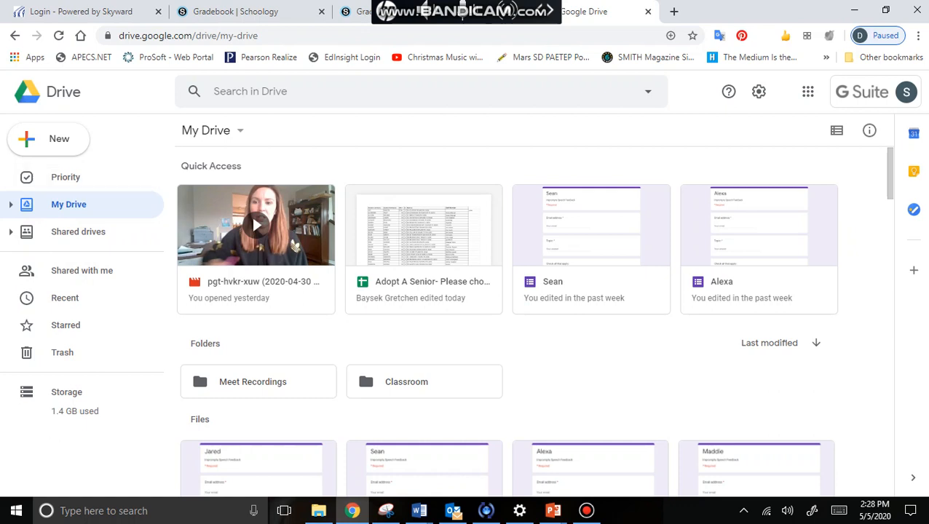
click(55, 142)
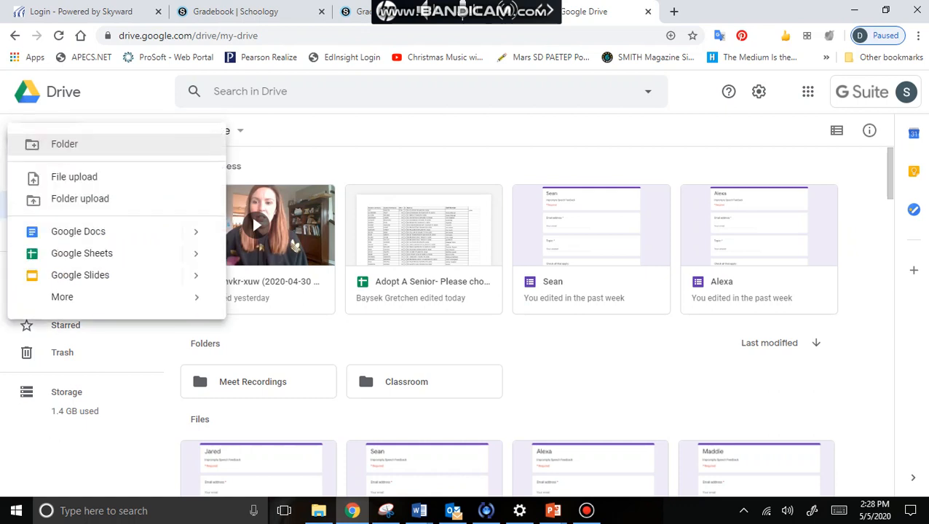
mouse_move(117, 297)
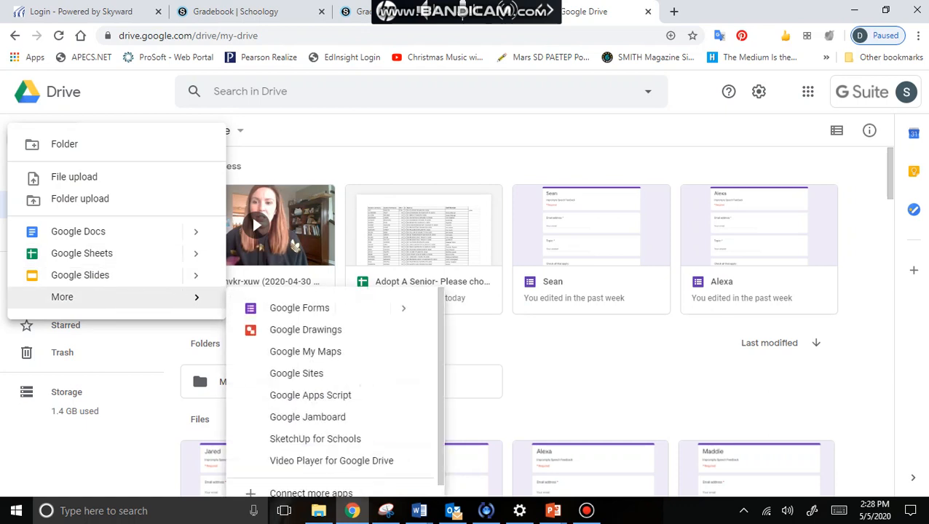
click(264, 307)
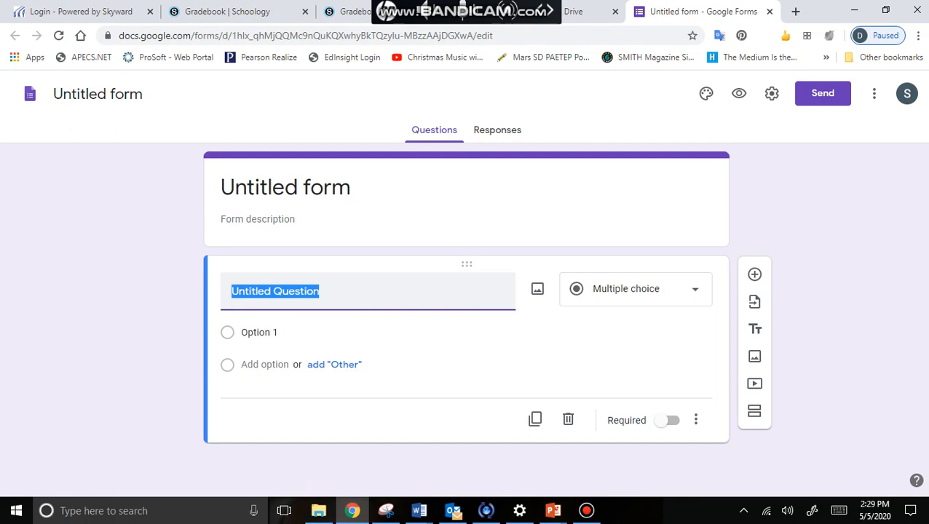
Rename the untitled form to 'Darcy's Survey'
click(83, 99)
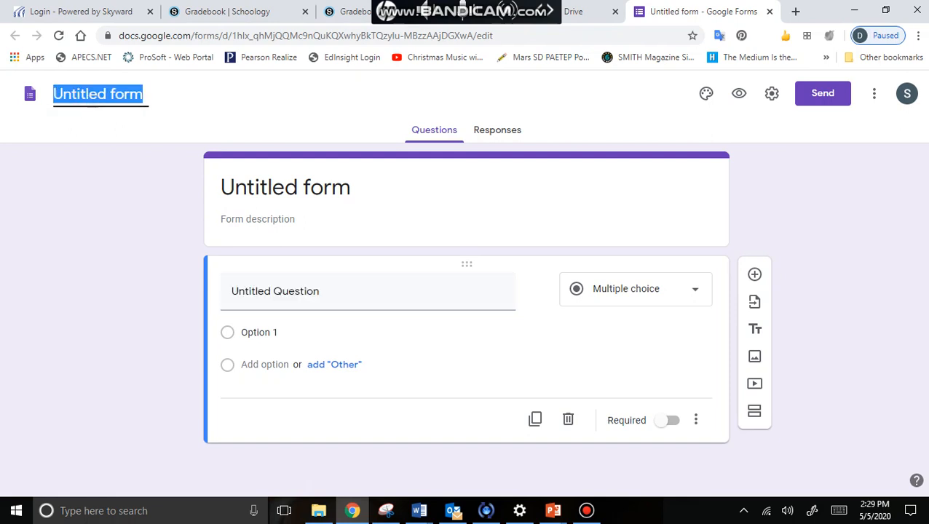
text(Darcy's Sur)
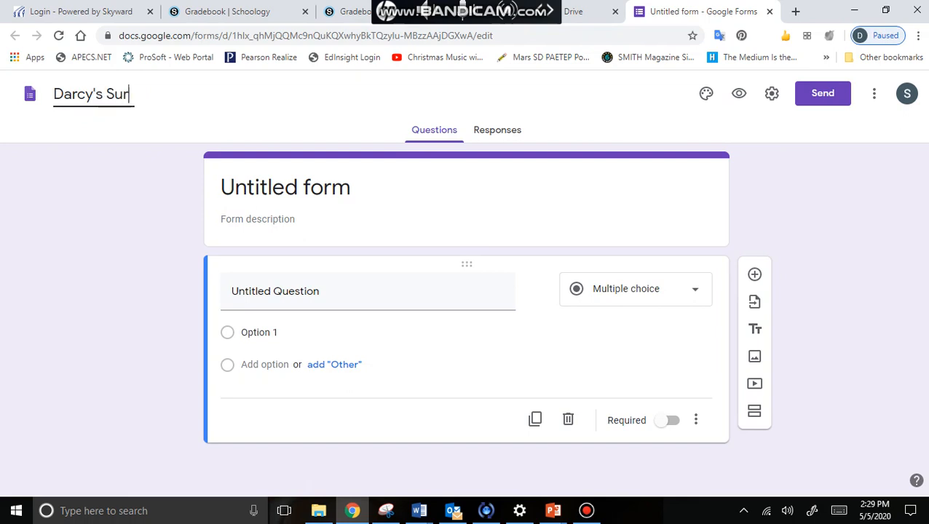
text(vey)
key(Return)
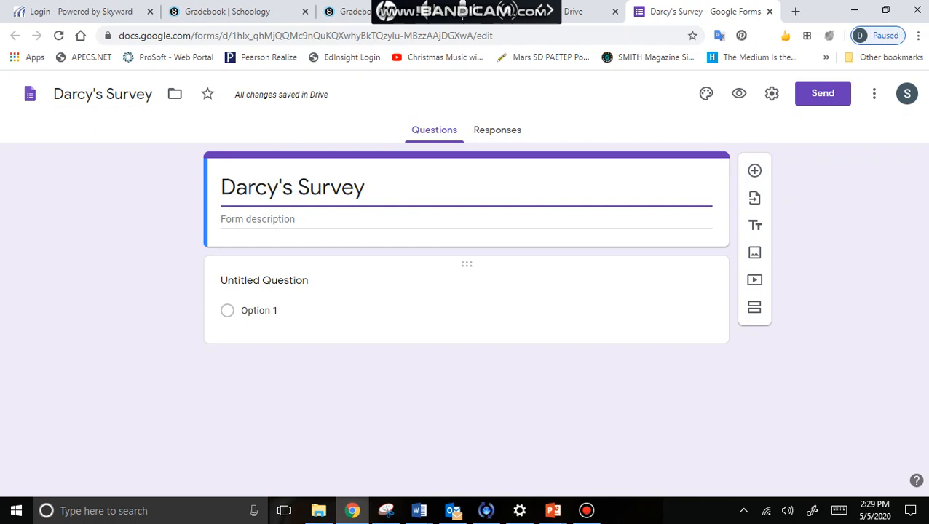
click(267, 288)
Title the first question 'Multiple Choice', keeping the multiple-choice type
click(631, 288)
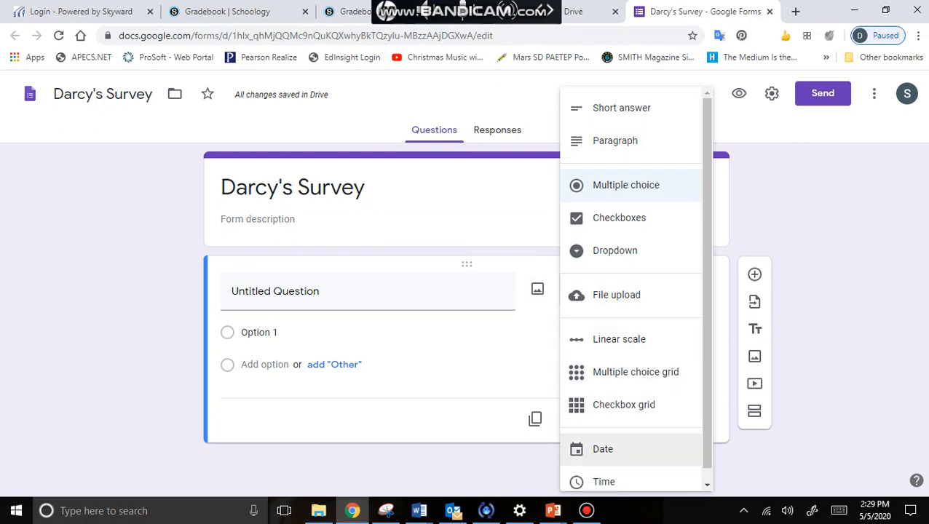
click(809, 212)
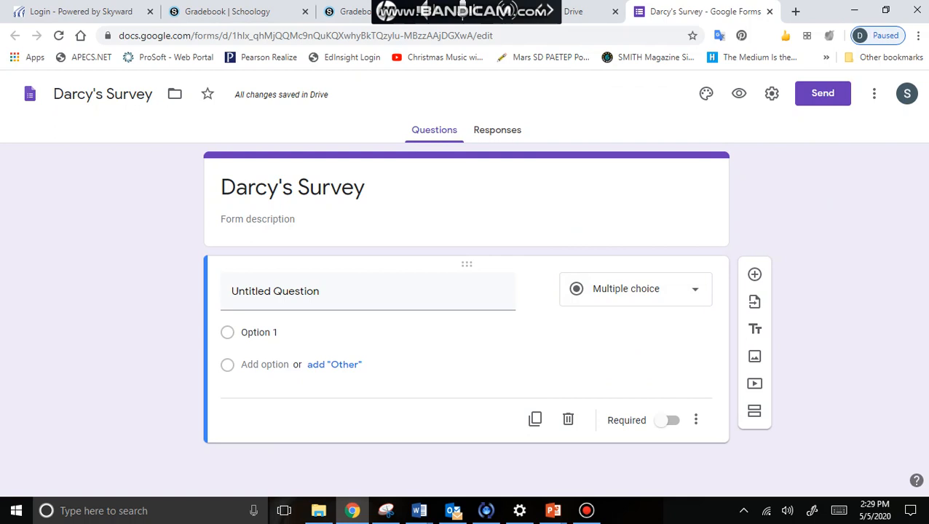
click(408, 304)
text(M)
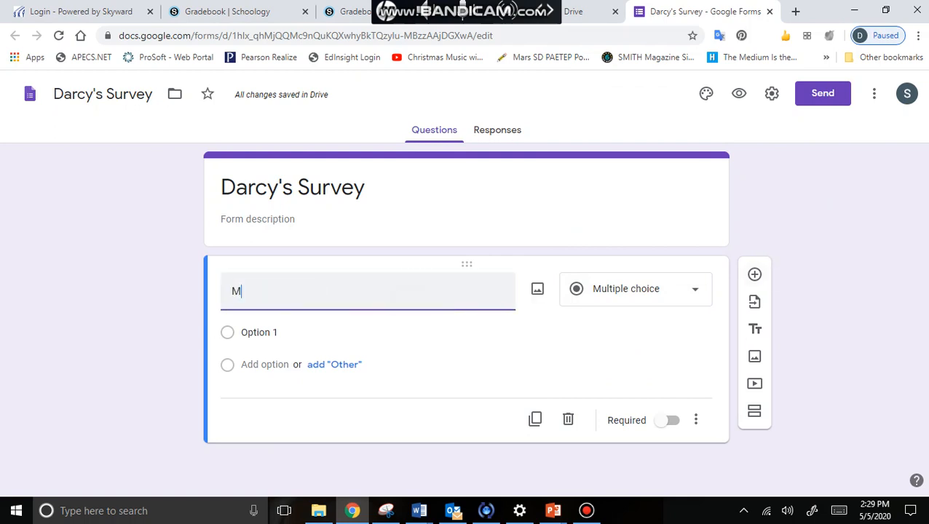
text(ultiple Choice)
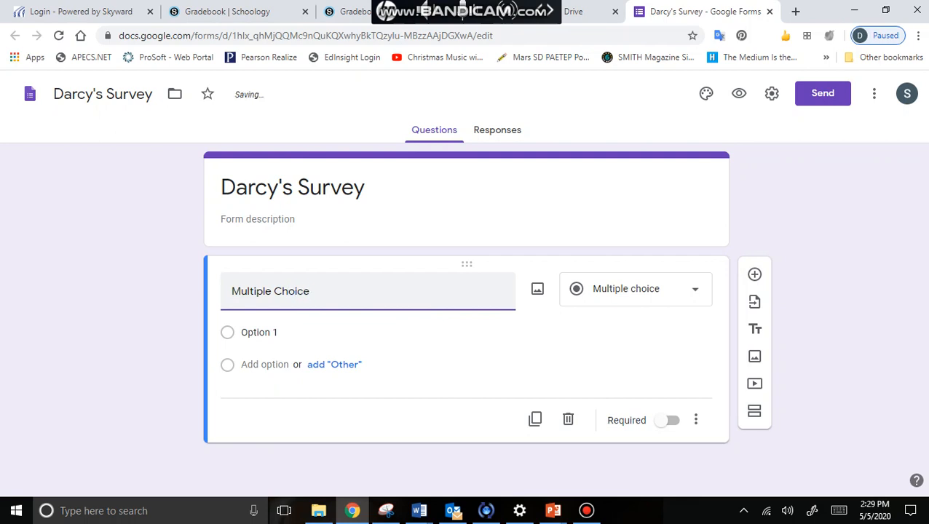
click(368, 329)
Add options 'answer 1' and 'Answer 2' and make the question required
click(607, 290)
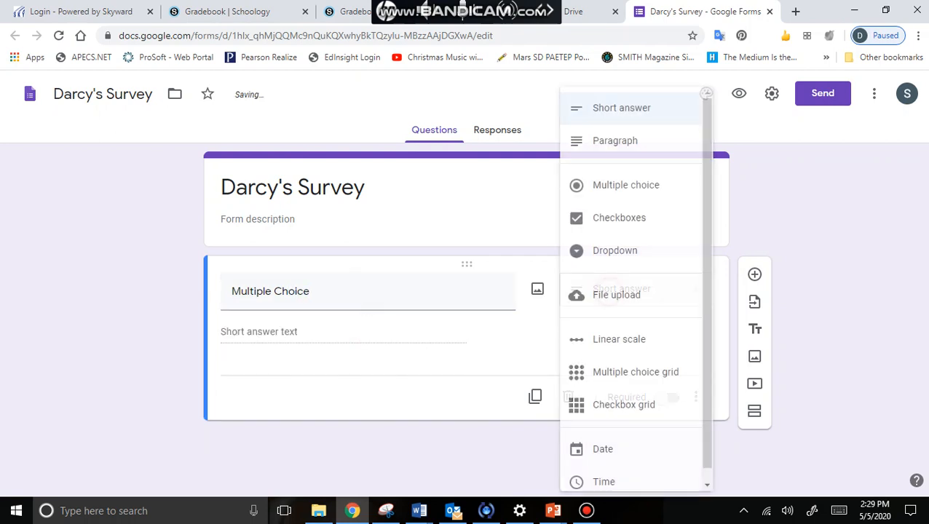
click(627, 172)
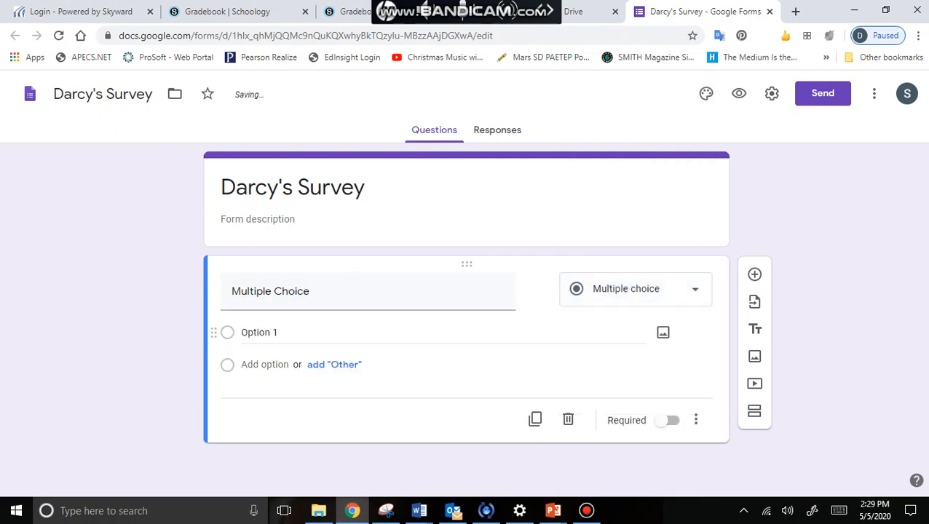
text(answe)
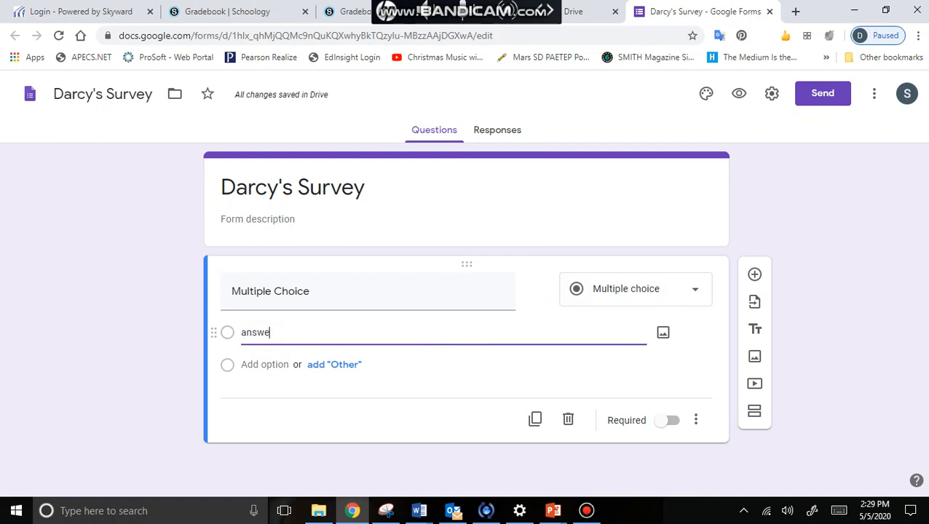
text(r 1)
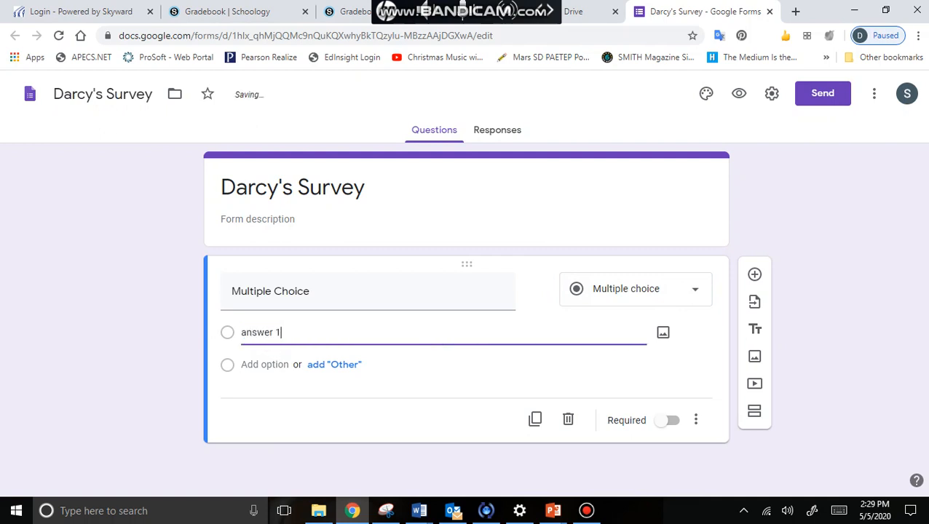
click(280, 364)
text(A)
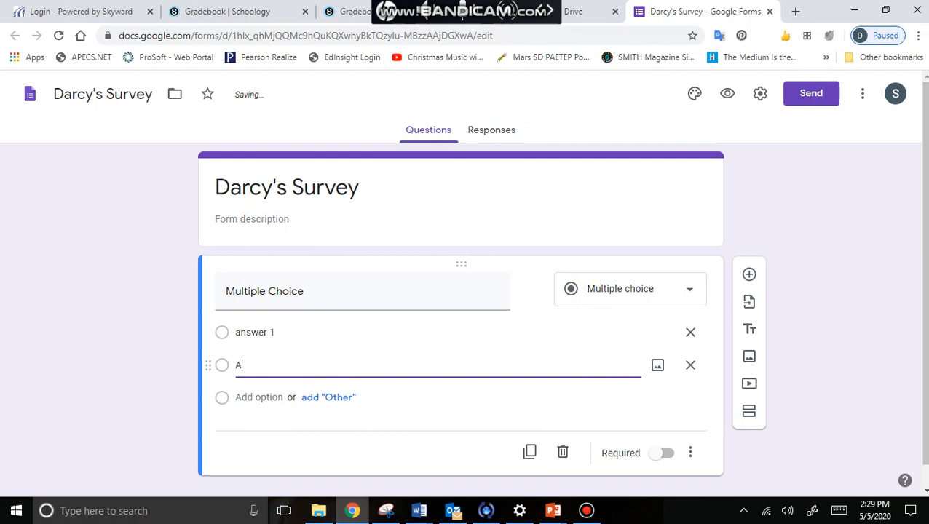
text(nswer 2)
click(636, 396)
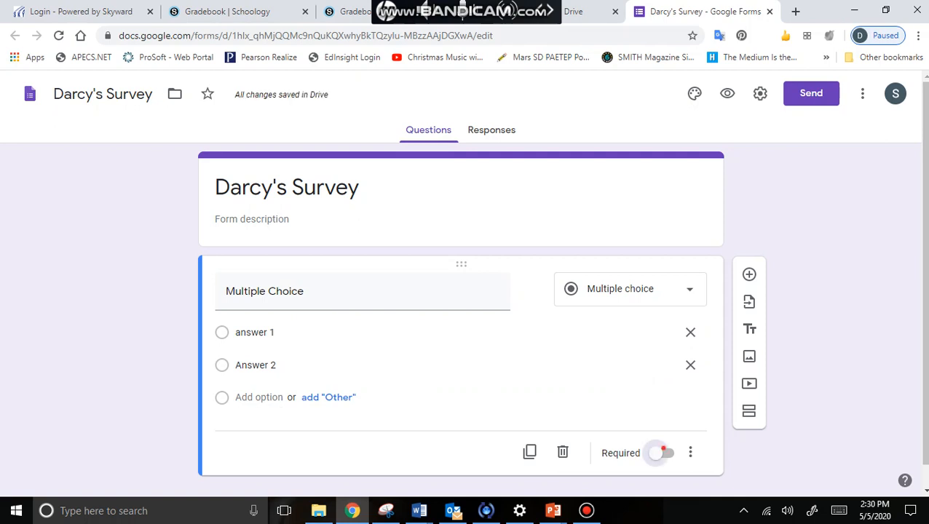
click(664, 453)
scroll(582, 328, down, 1)
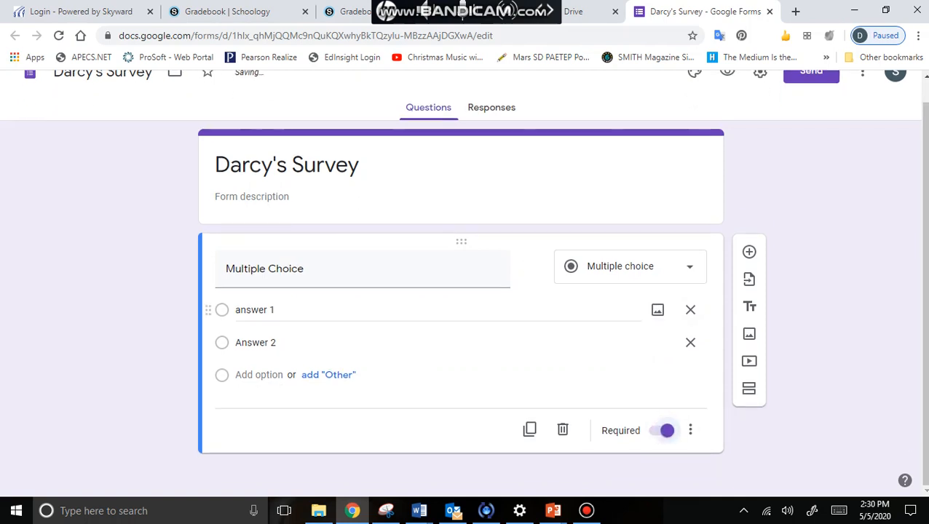
click(749, 252)
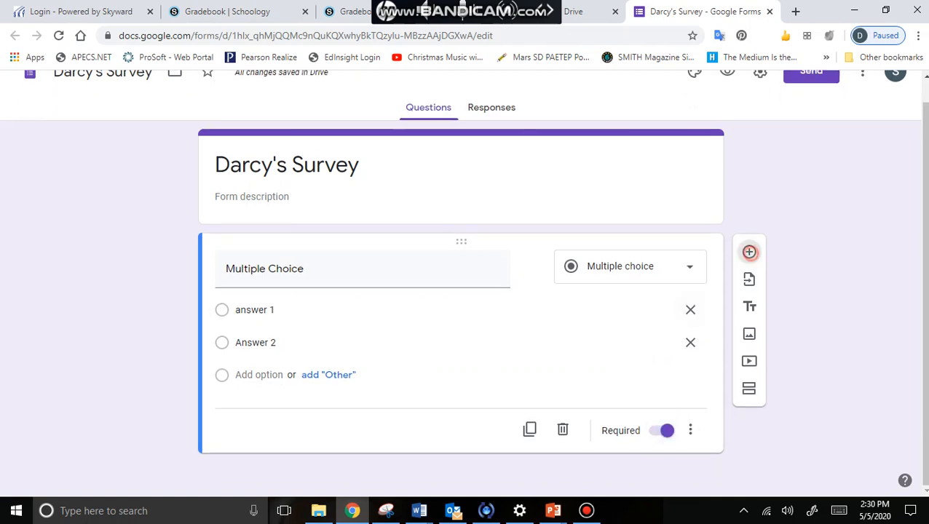
Make the new question a linear scale asking 'On a scale from 1-10, with 1 being not at all, how much do you love play doh?'
click(648, 296)
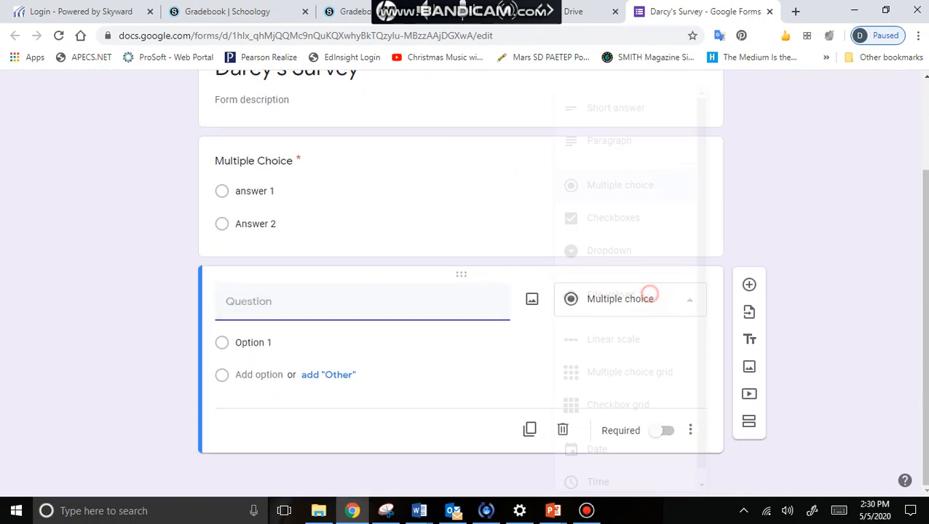
click(645, 333)
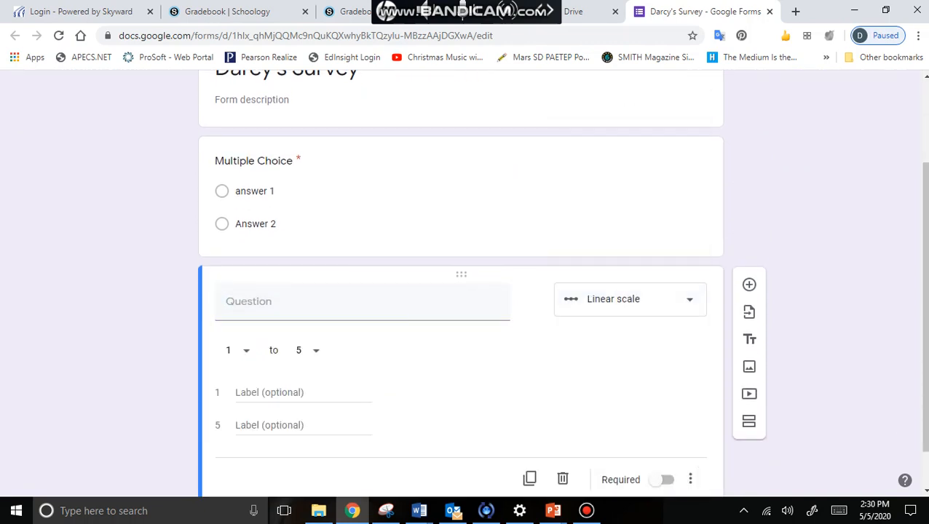
click(321, 311)
text(On a scale)
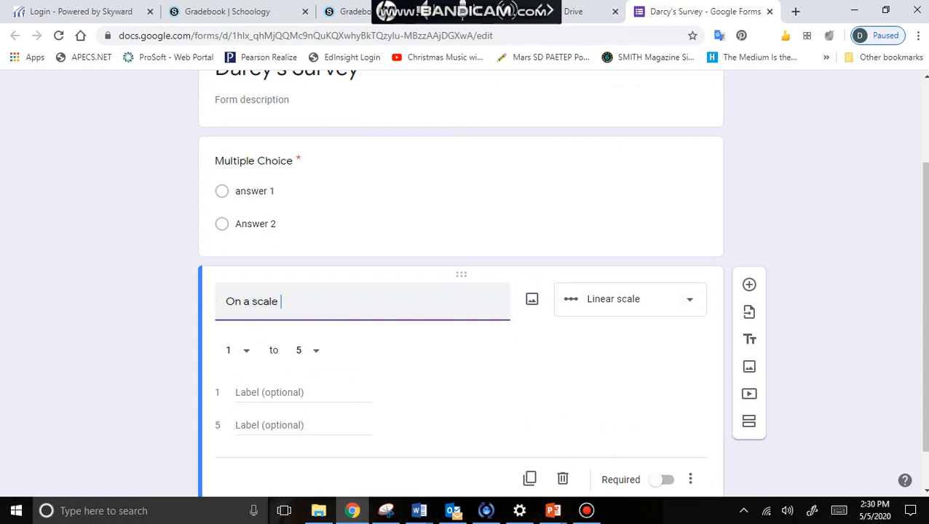
text(from 1-10, with 1 being )
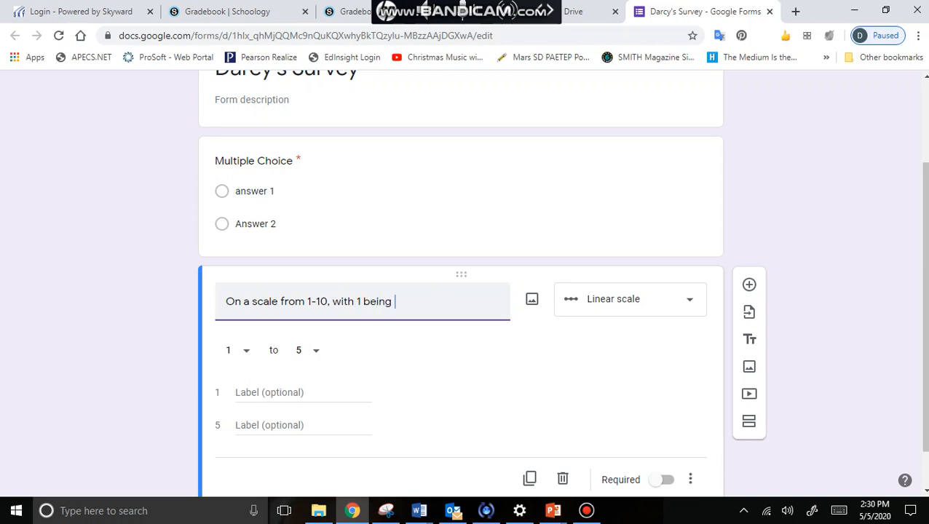
text(not at all, how much do )
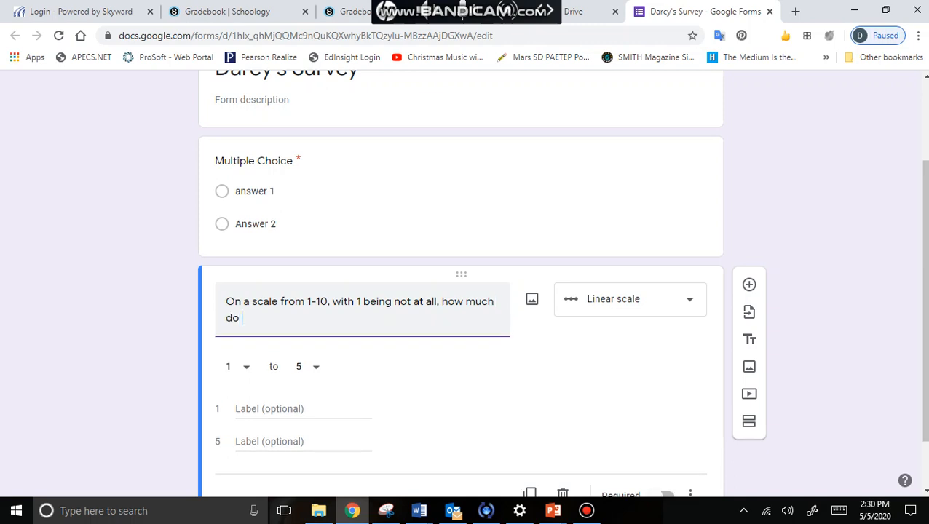
text(you love play doh)
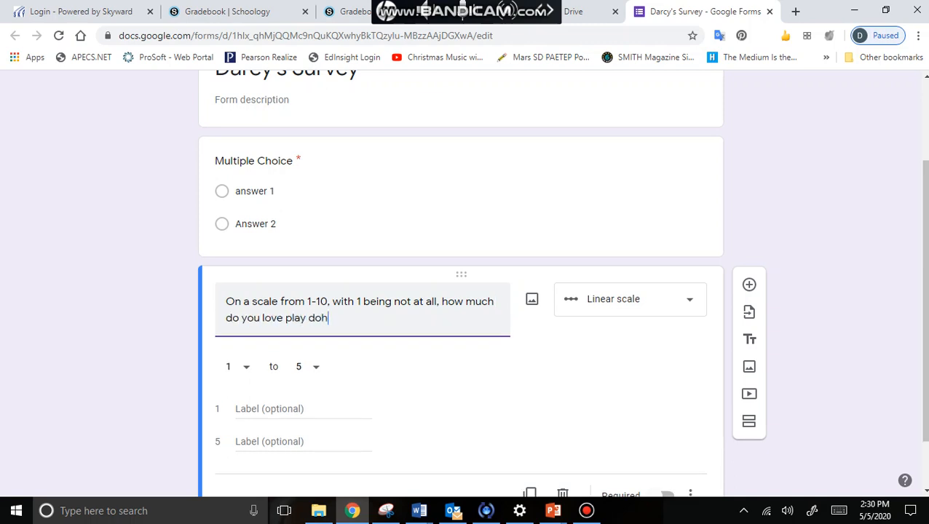
text(>)
key(BackSpace)
text(?)
click(341, 377)
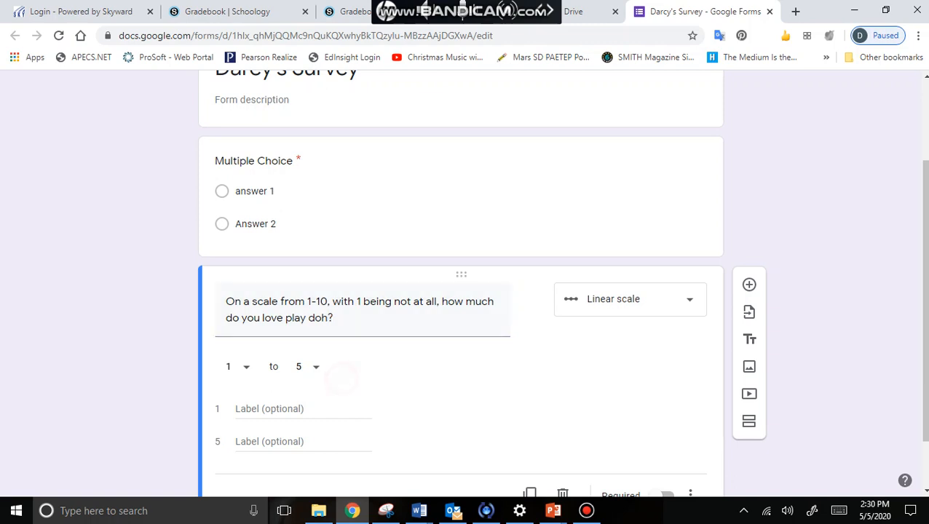
Set the scale to 1–10 with labels 'Not at all' and 'LOVE IT', and make it required
click(315, 367)
click(301, 457)
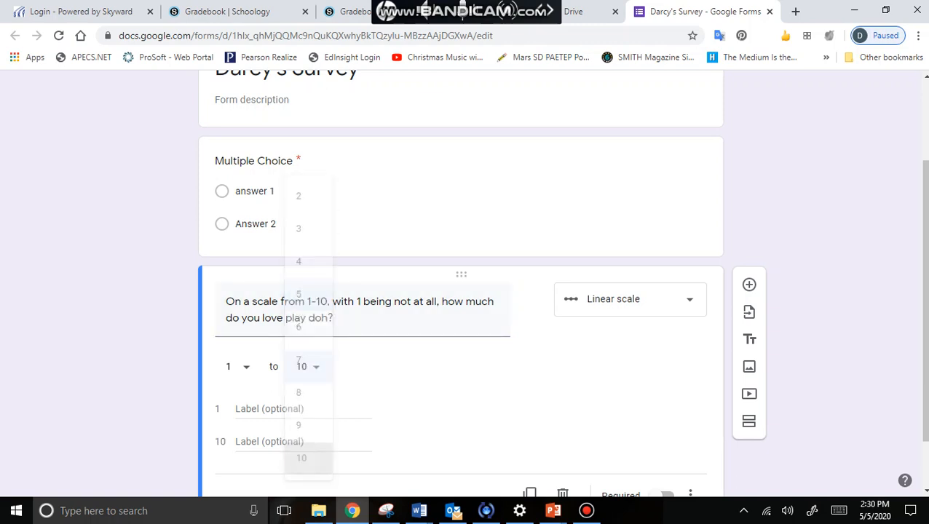
click(338, 340)
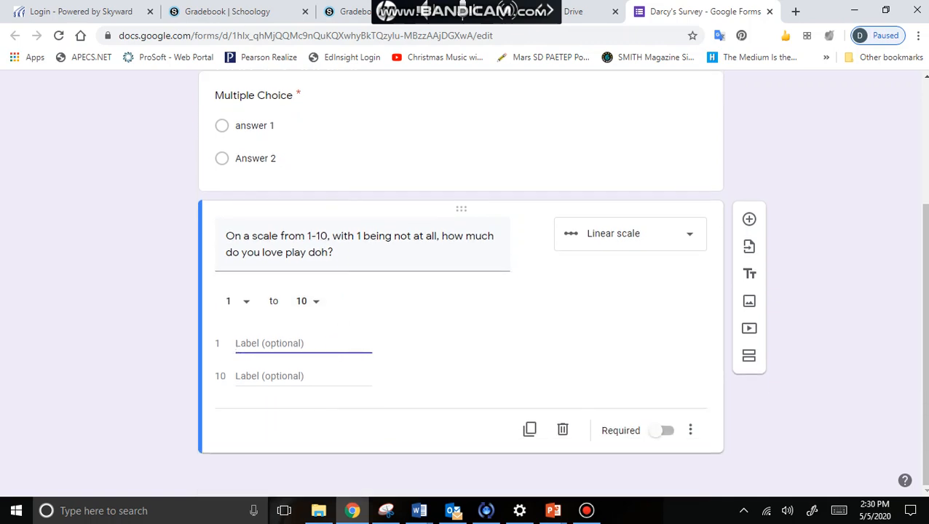
text(Not at all)
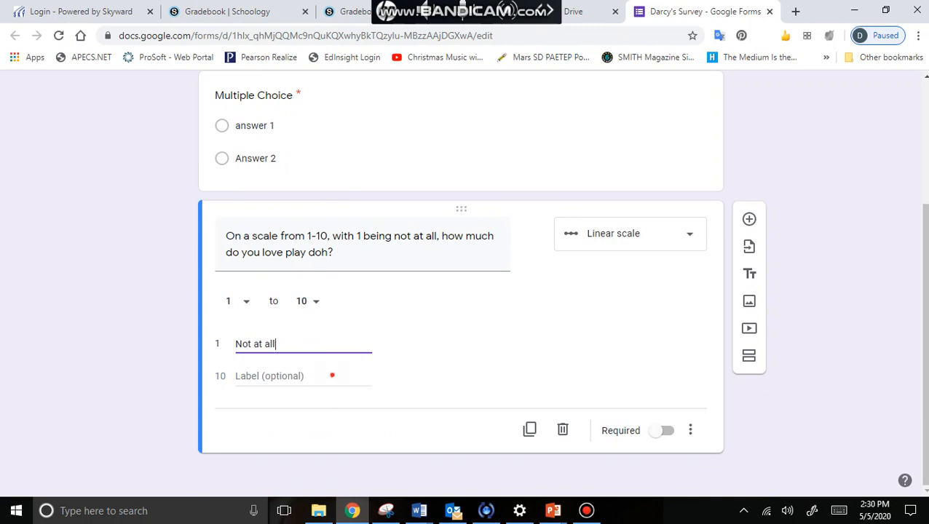
click(331, 375)
text(LOVE IT)
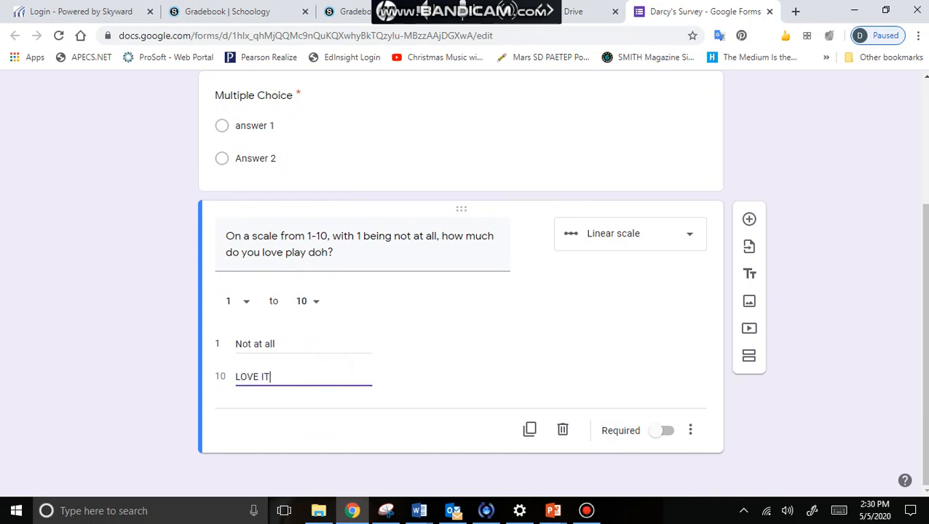
click(506, 337)
click(662, 430)
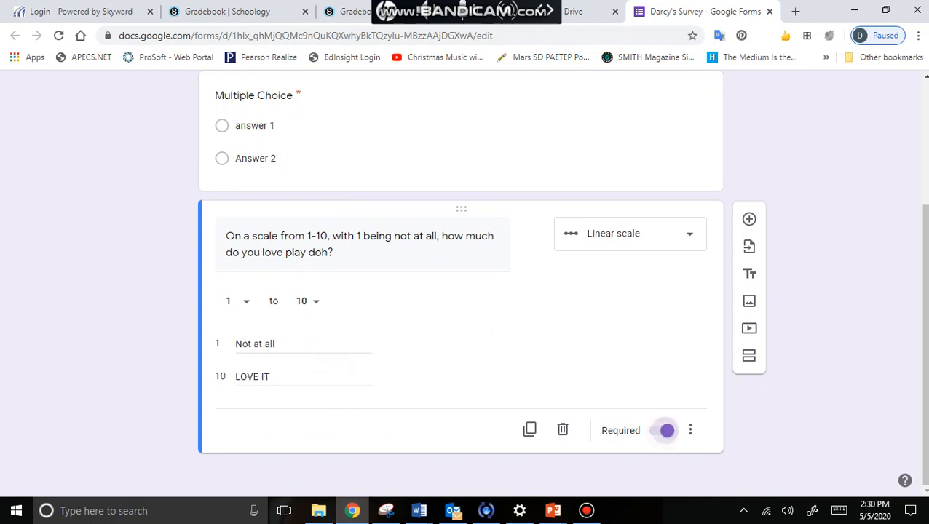
click(749, 219)
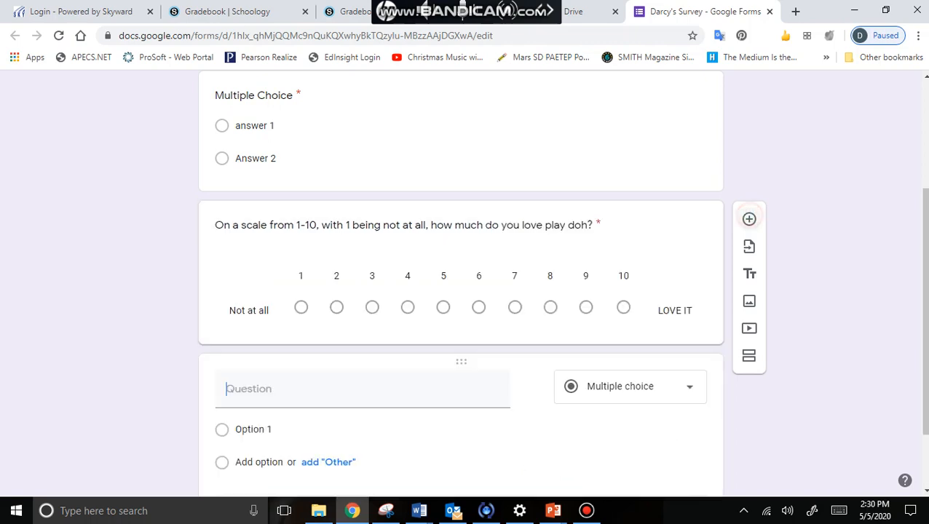
Set the third question to the Paragraph type and make it required
click(629, 386)
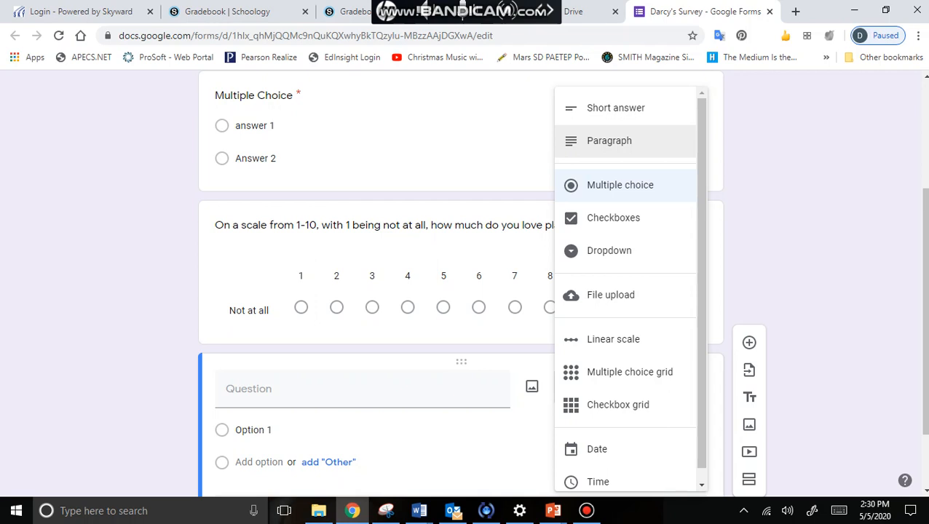
click(630, 135)
click(343, 315)
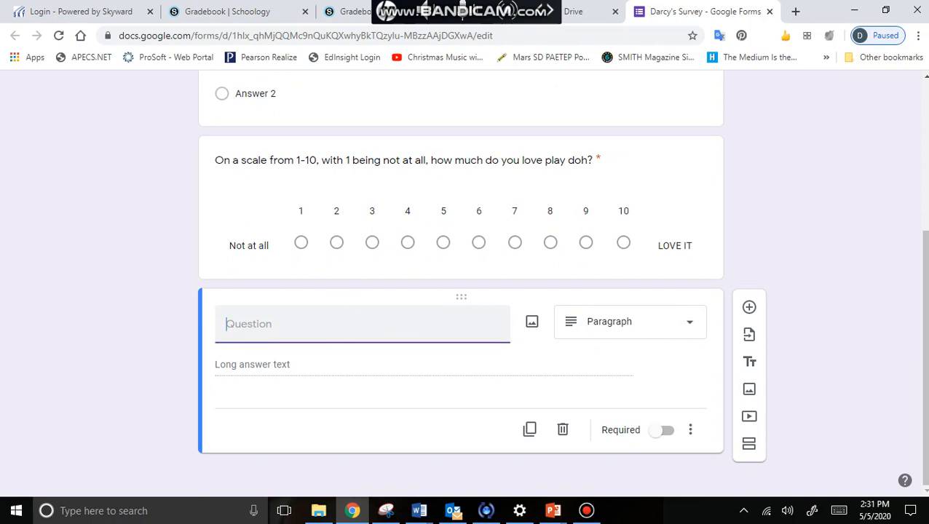
click(664, 429)
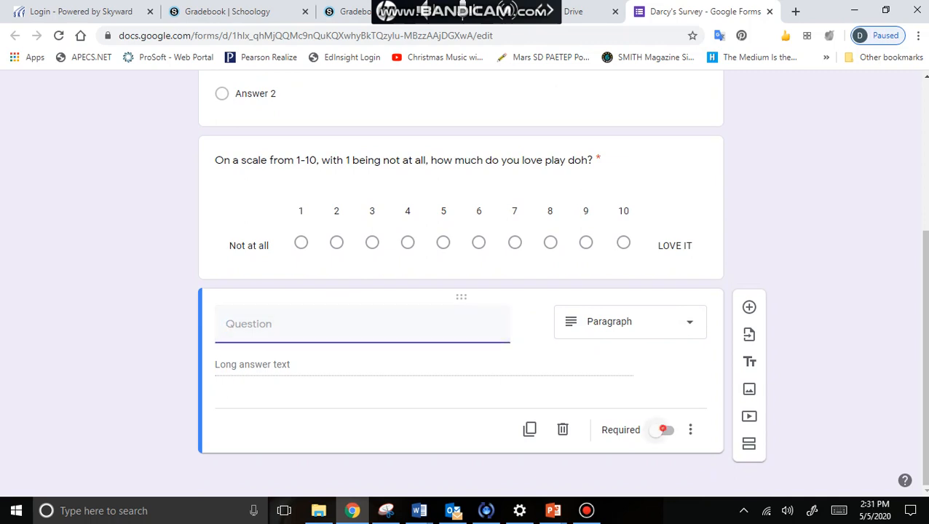
scroll(663, 430, up, 4)
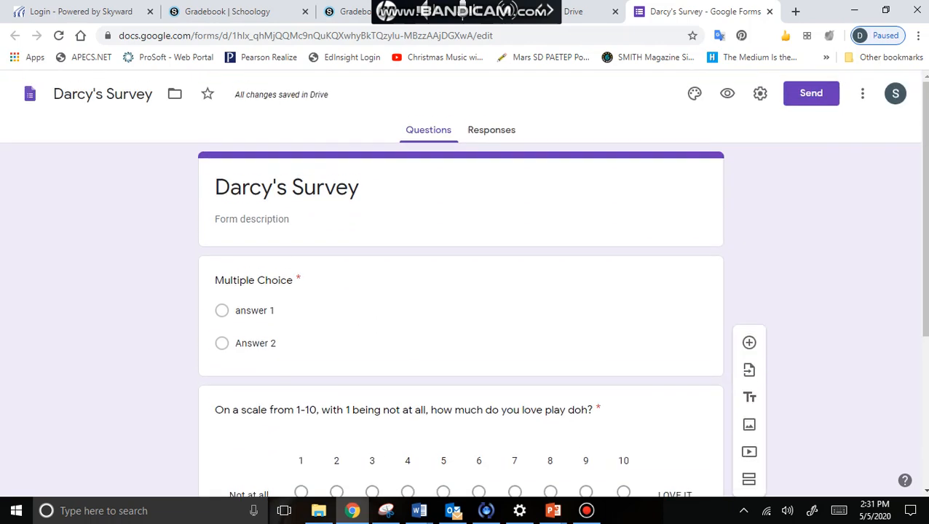
In settings, tick Collect email addresses, untick the Mars Area School District restriction, and save
click(760, 94)
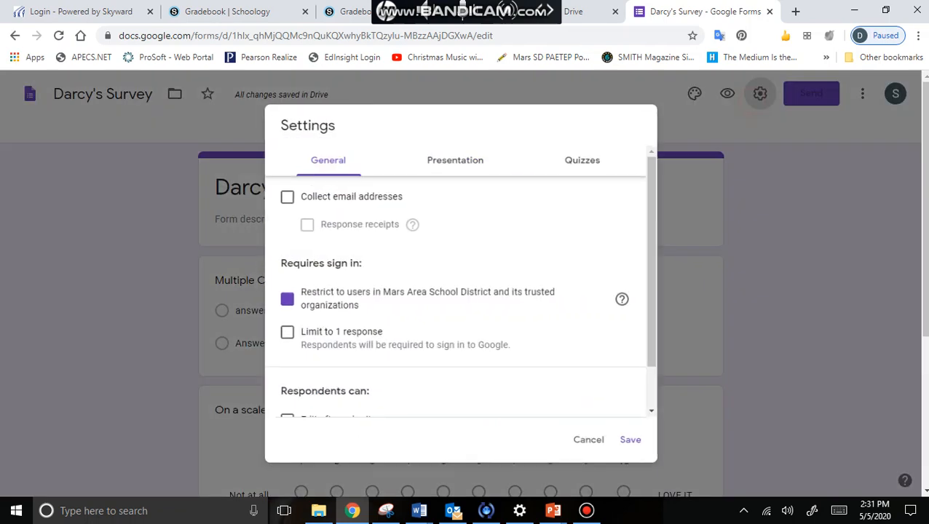
click(282, 193)
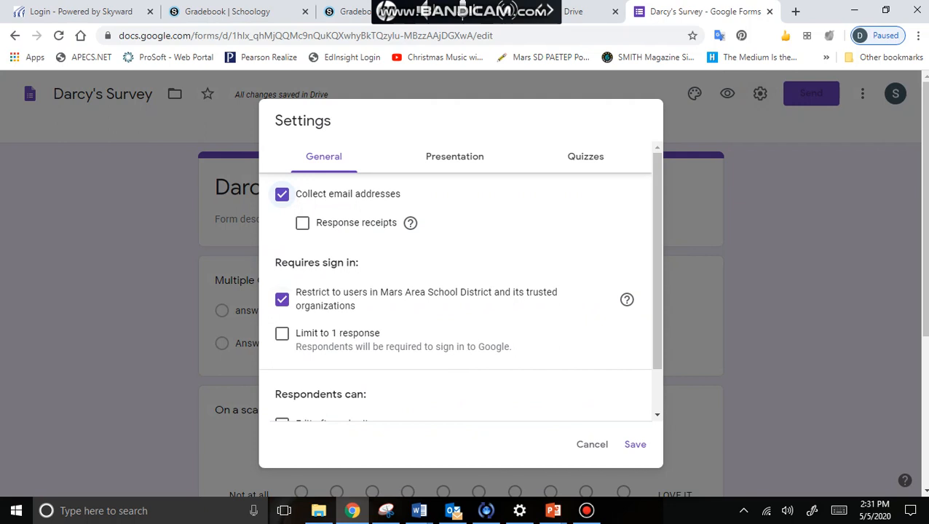
click(282, 299)
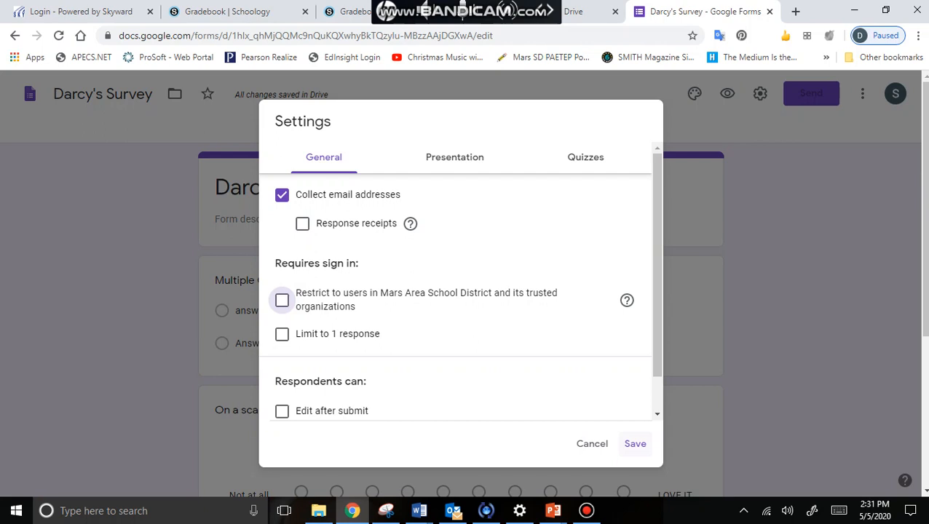
click(635, 444)
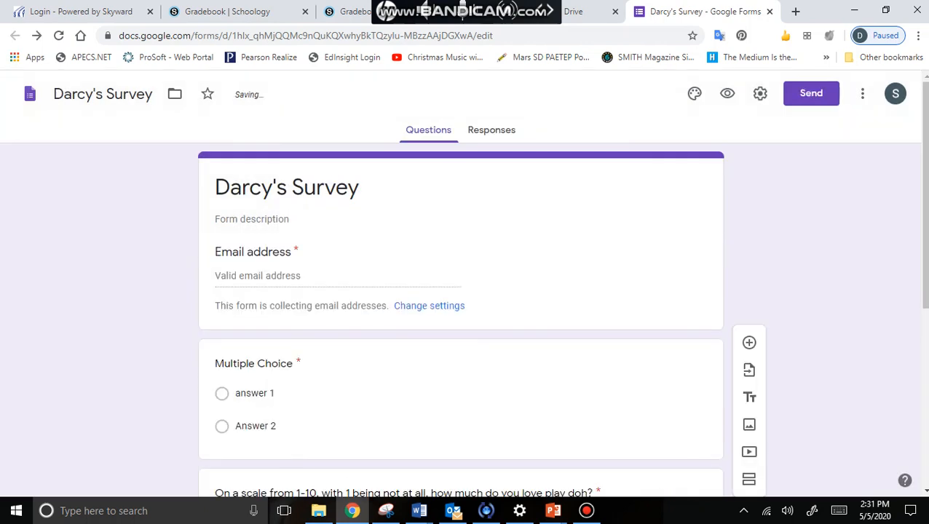
Send an editor invitation to a collaborator via Add collaborators, then close the sharing dialog
click(862, 93)
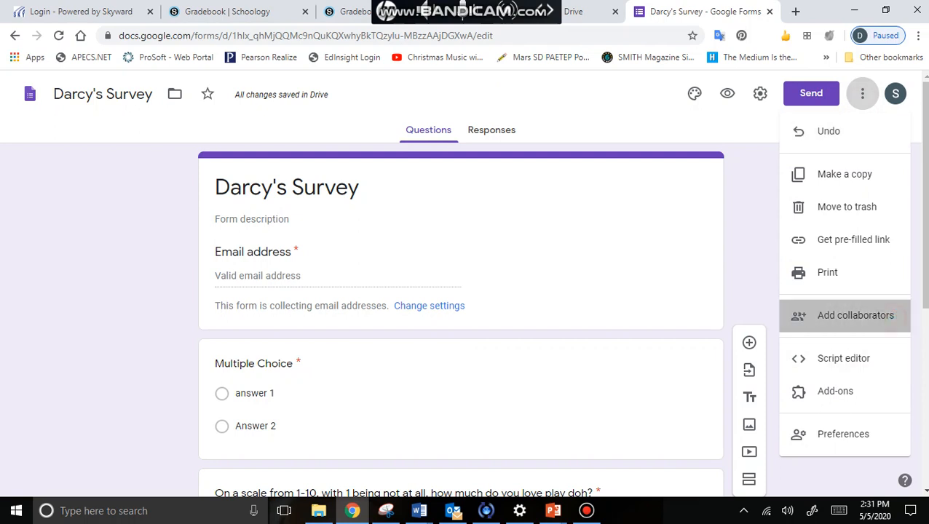
click(874, 315)
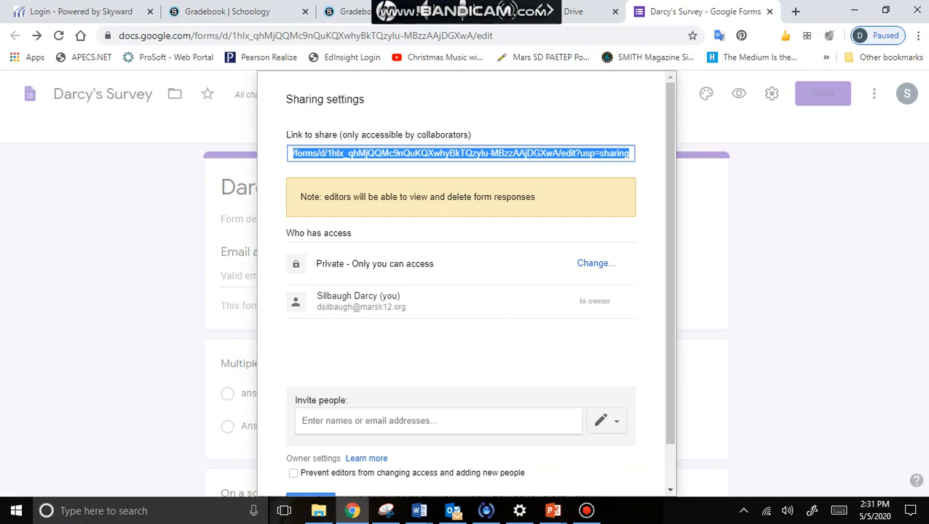
scroll(478, 289, down, 1)
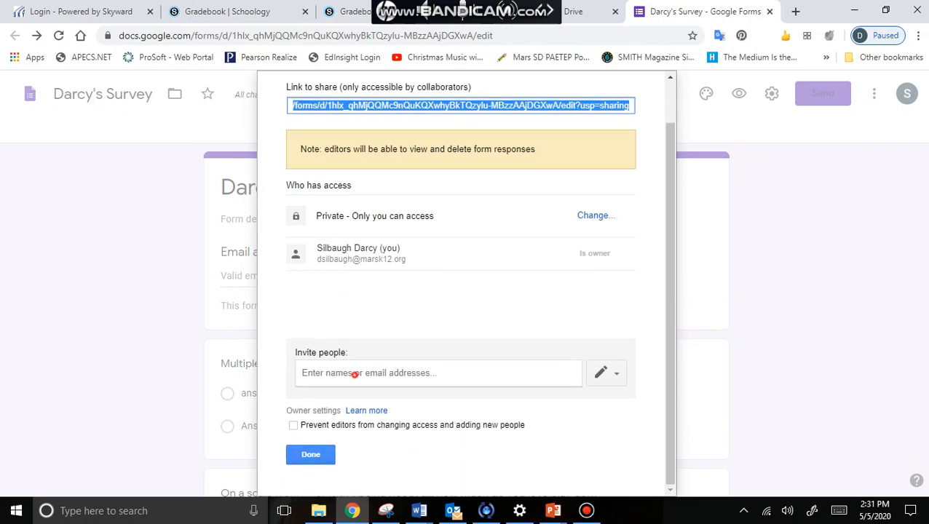
click(353, 373)
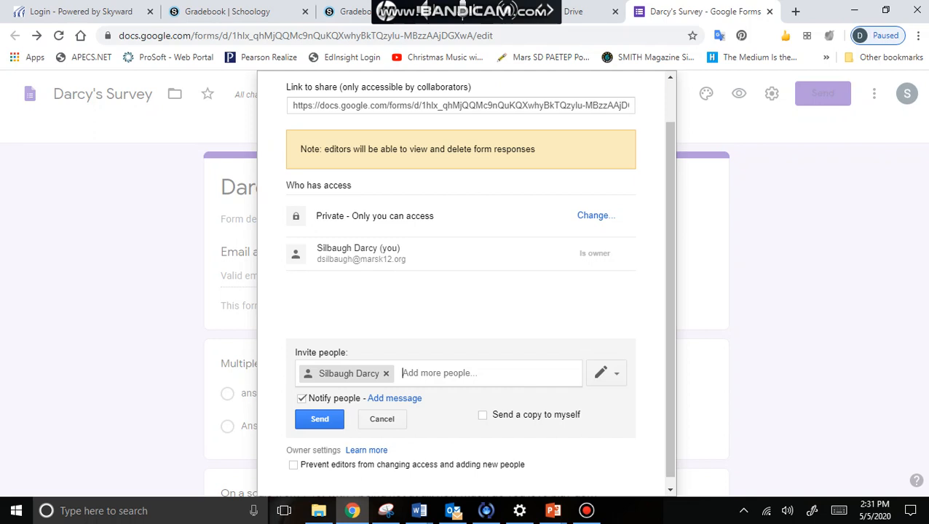
click(316, 415)
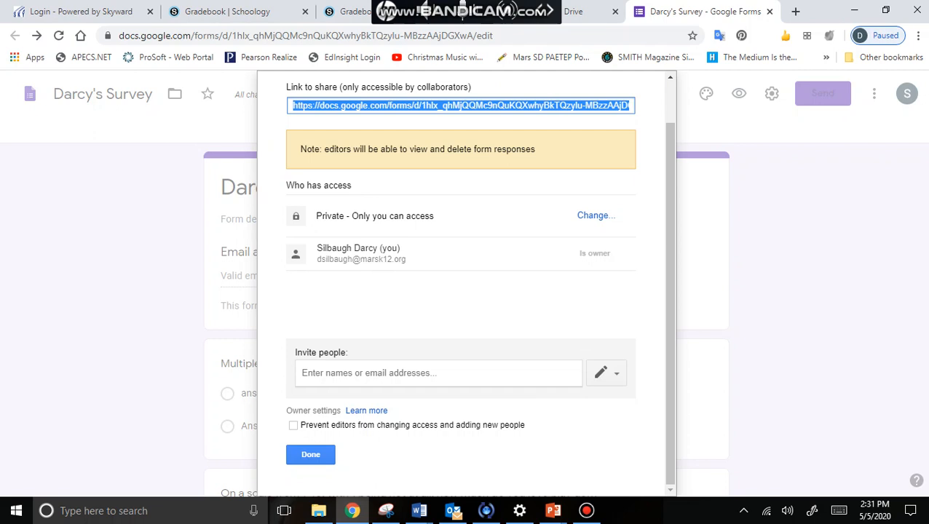
click(313, 453)
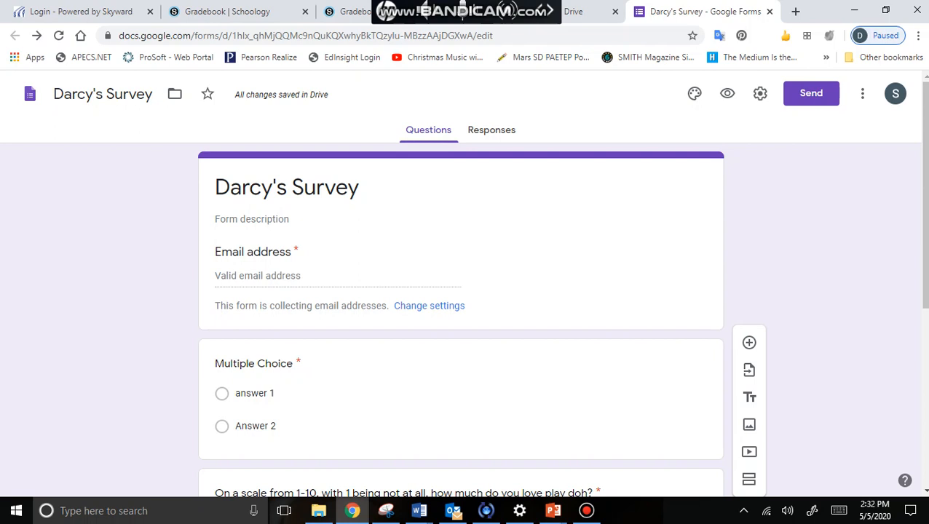
Email the survey to the recipient's school email address from the Send dialog
click(811, 93)
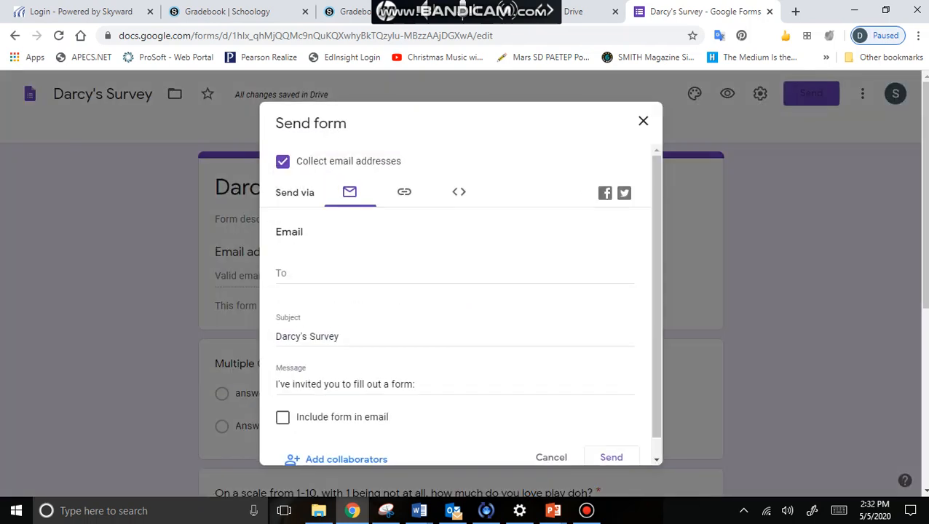
click(353, 270)
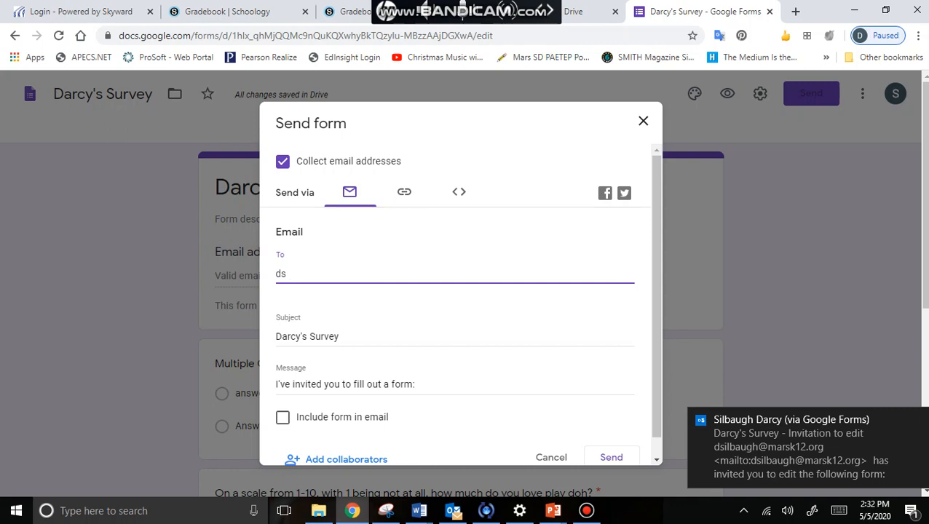
click(397, 190)
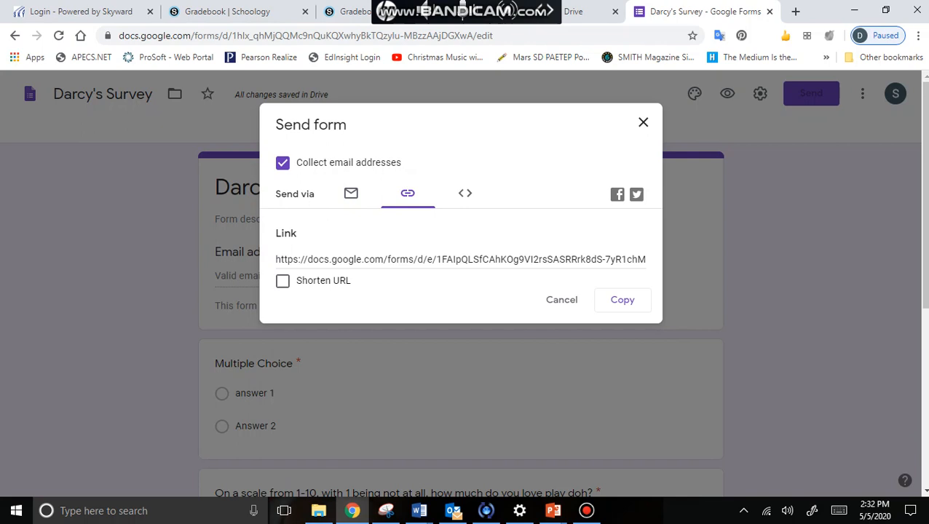
click(350, 193)
click(355, 274)
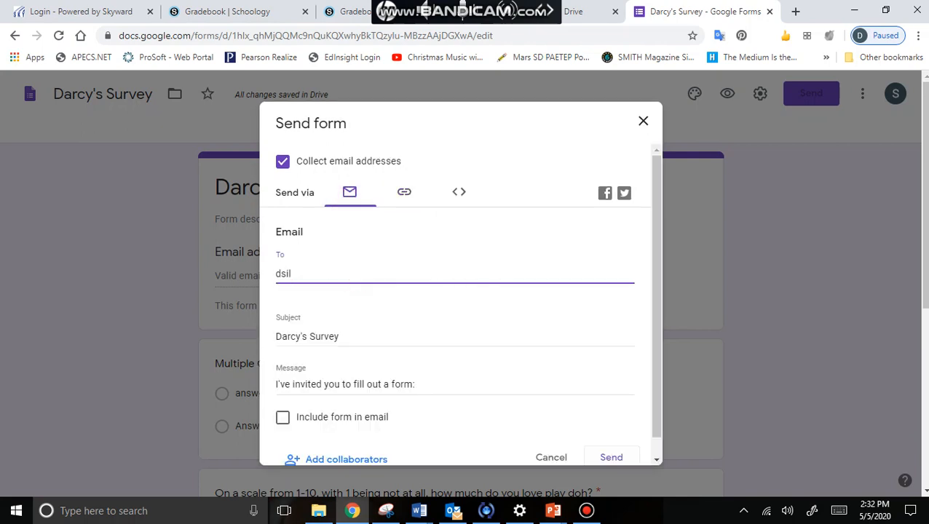
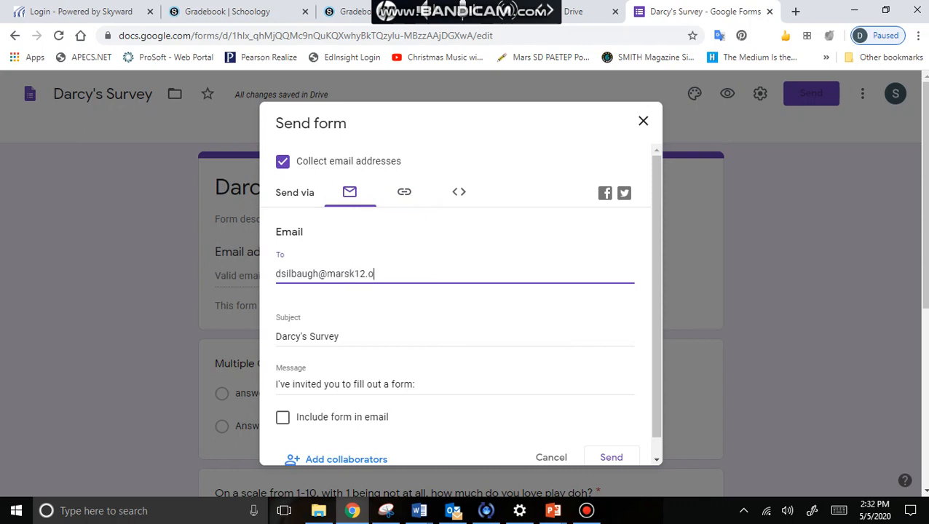
click(615, 454)
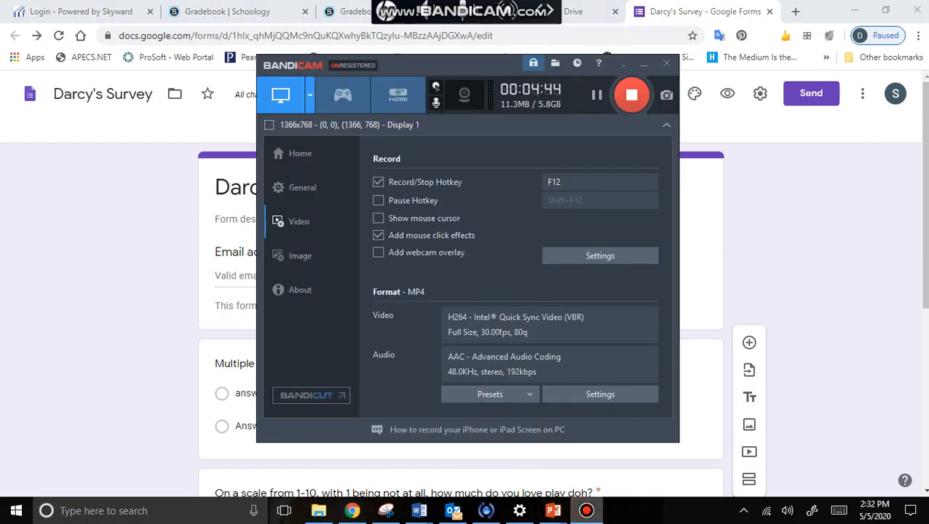
click(586, 511)
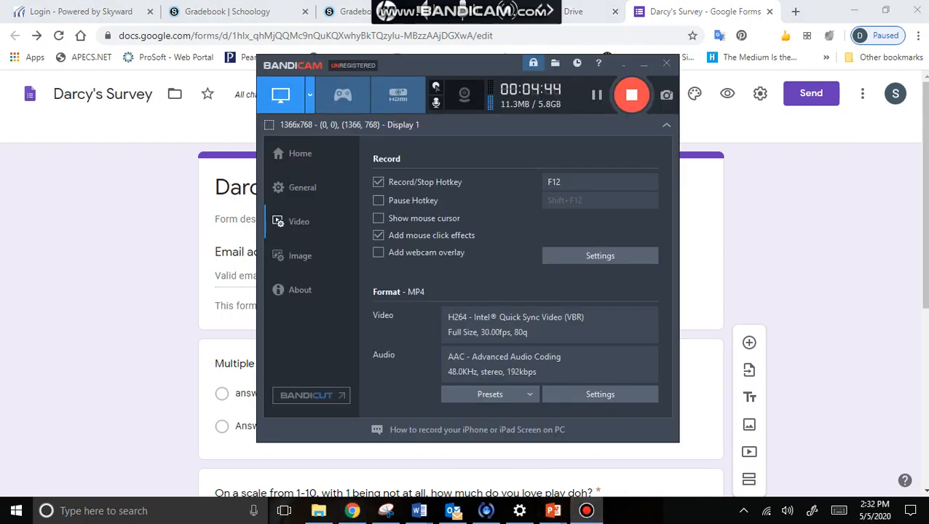